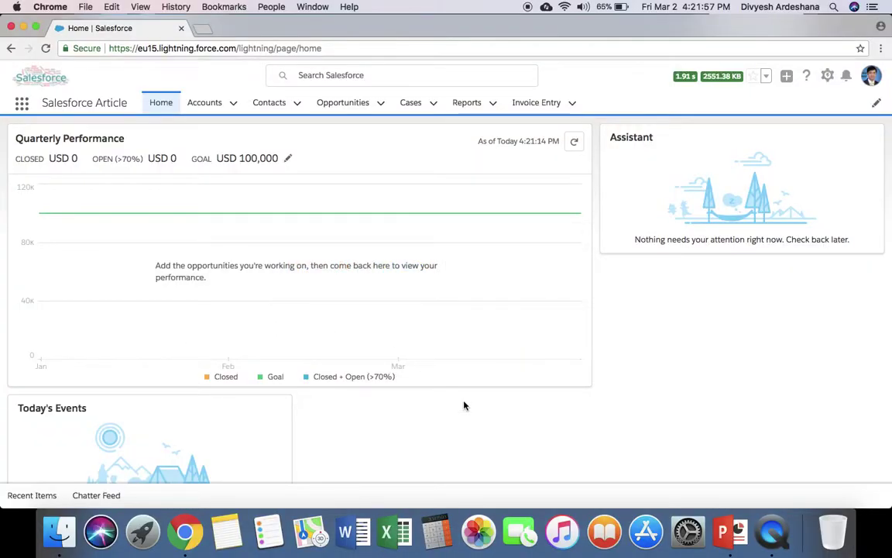
Step: Scroll the Salesforce home page down and back up before going to Setup Home
scroll(473, 427, "down", 2)
scroll(474, 428, "up", 3)
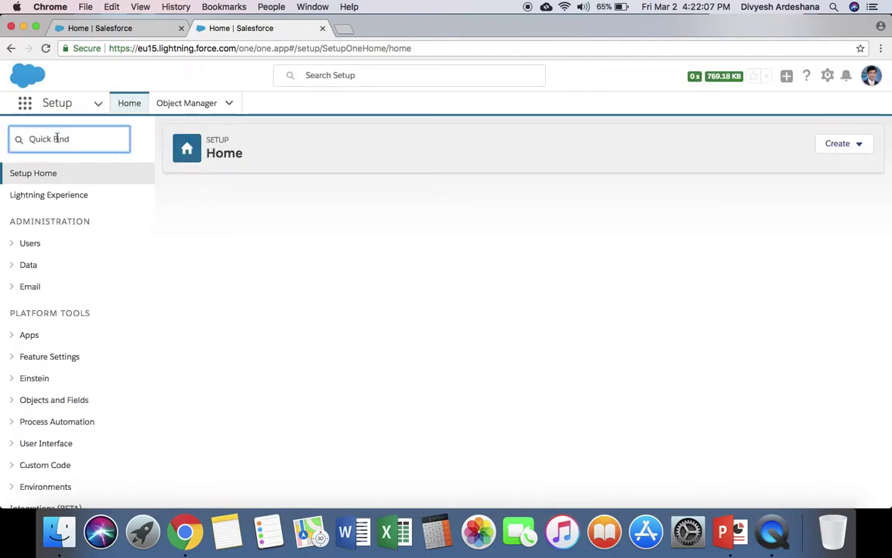
Step: Enable Lightning Report Builder (Beta) in the Reports and Dashboards UI settings, save it, and close the tab
type("report")
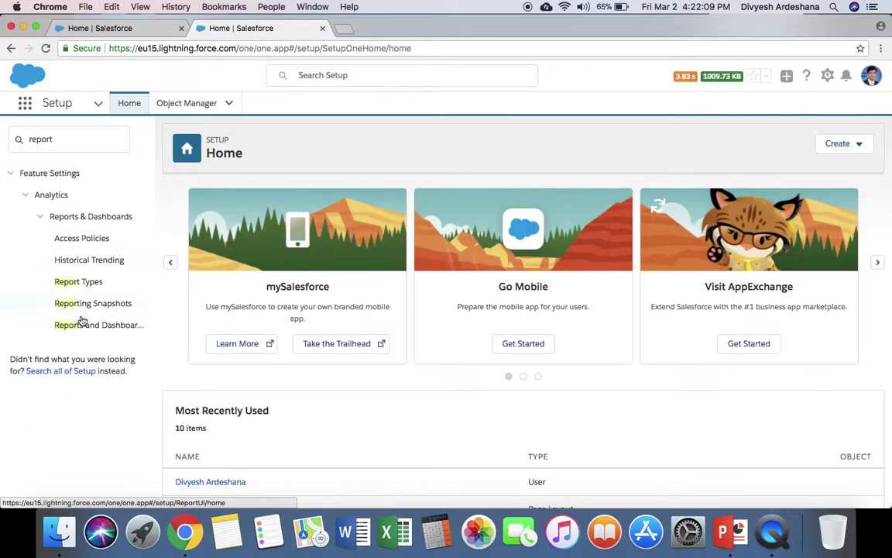
left_click(84, 325)
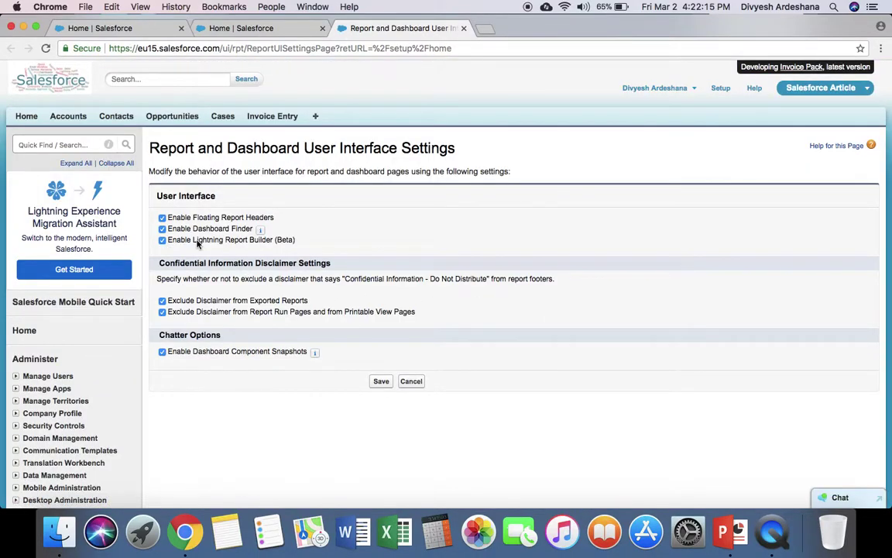
left_click(172, 242)
left_click_drag(169, 244, 300, 246)
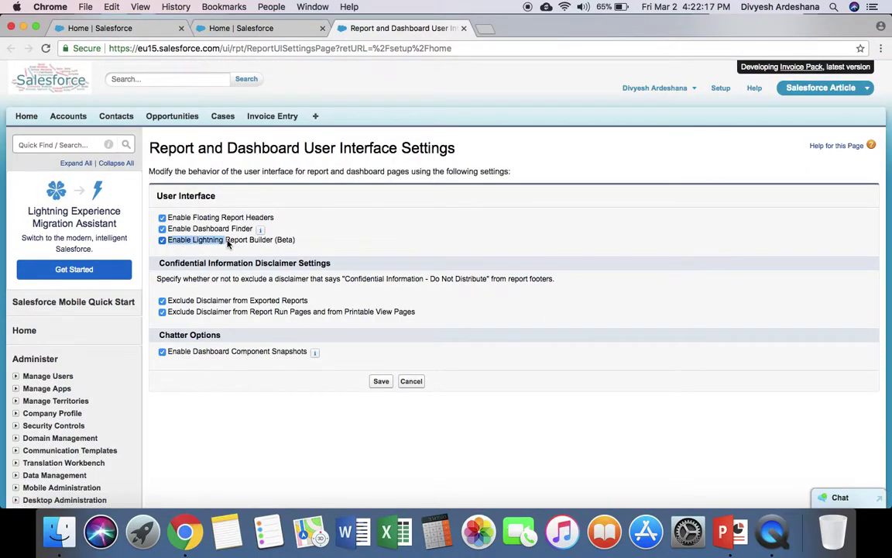
left_click(383, 382)
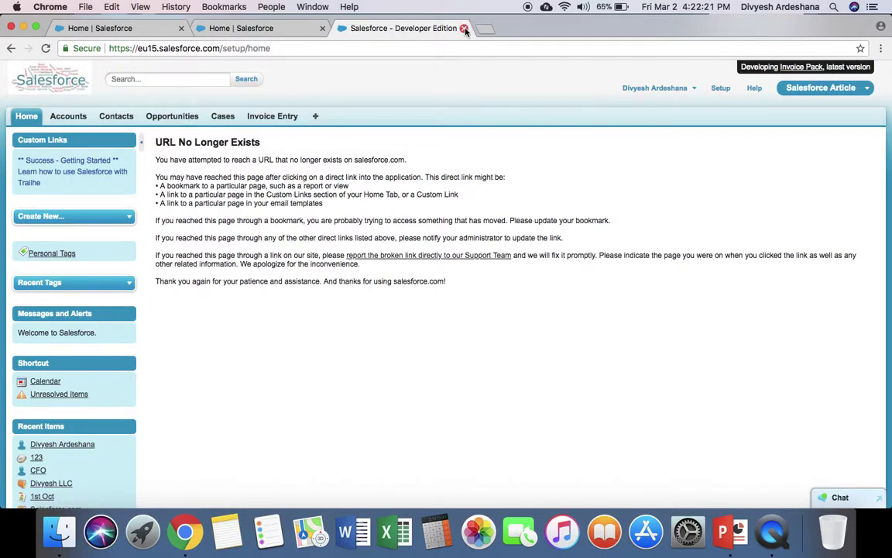
left_click(464, 28)
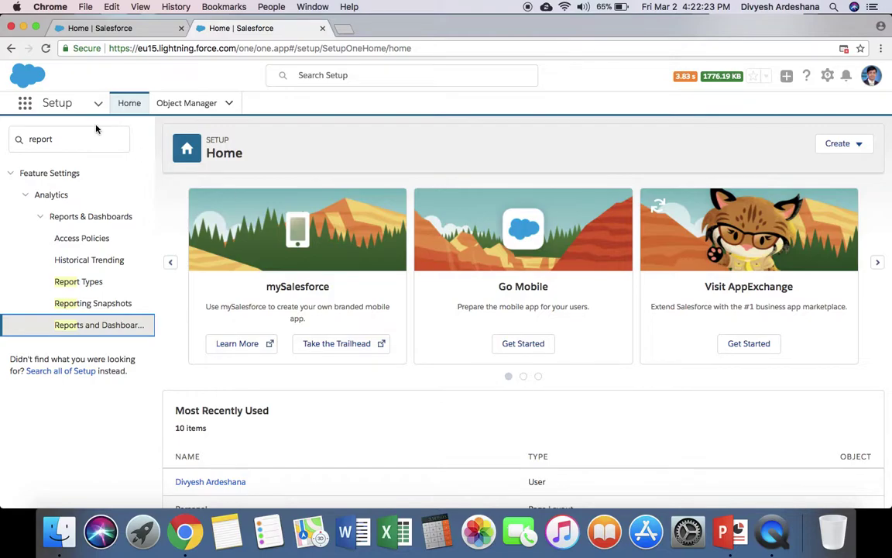
Step: Create and save a permission set labelled 'Build Report' with API name Build_Report
double_click(75, 139)
type("perm")
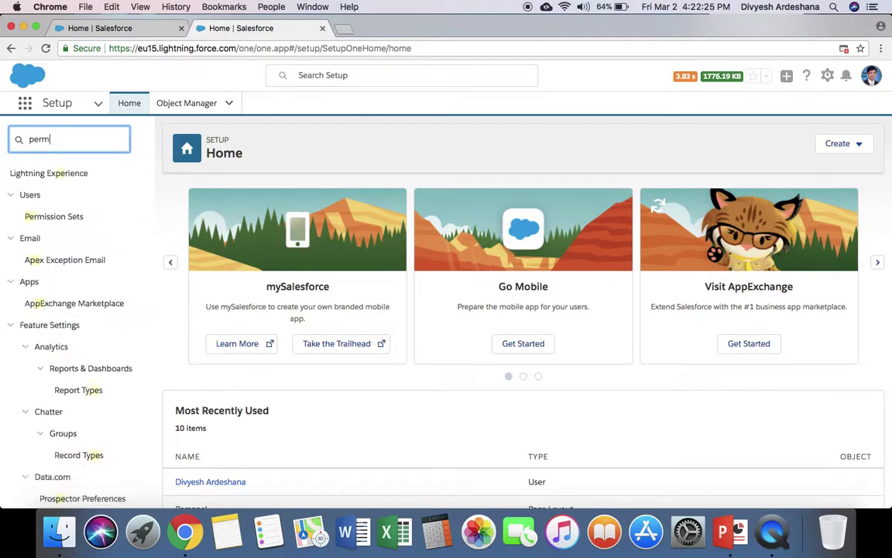
type("i")
left_click(48, 196)
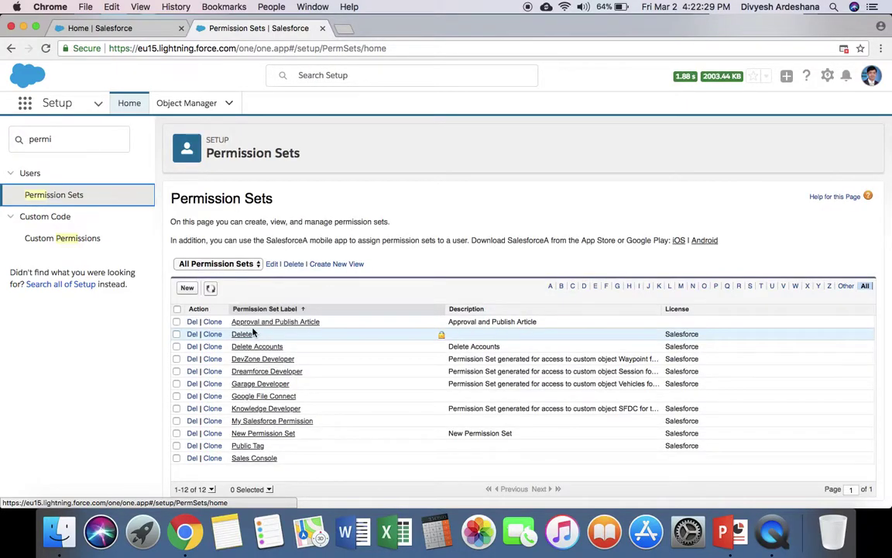
left_click(190, 289)
left_click(350, 289)
type("Build Report")
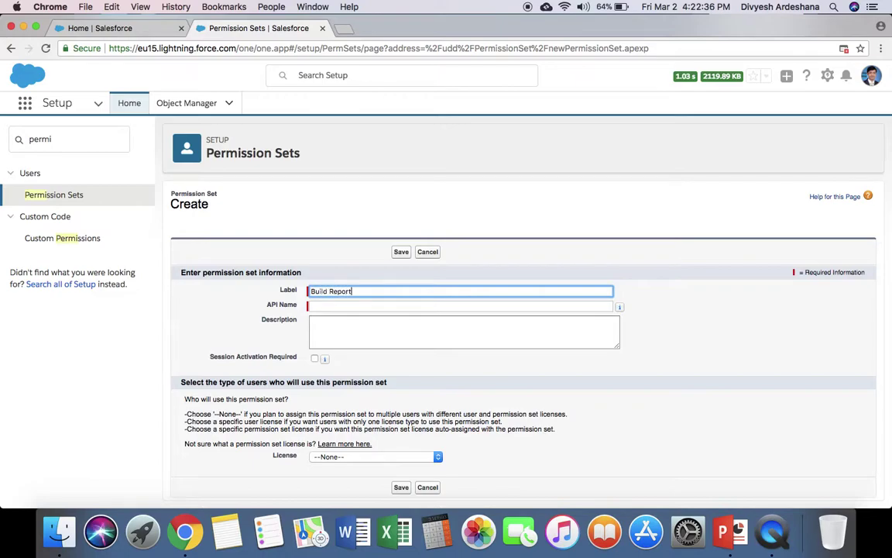
key("Tab")
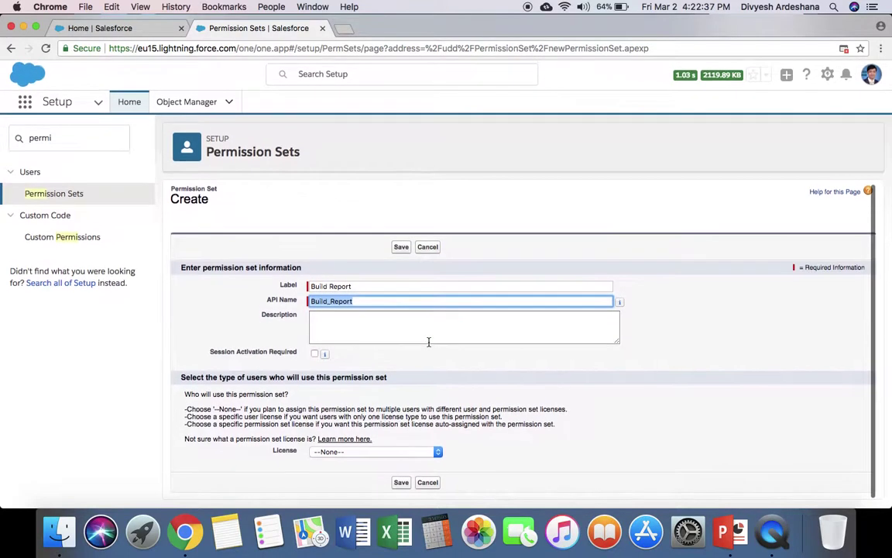
left_click(419, 328)
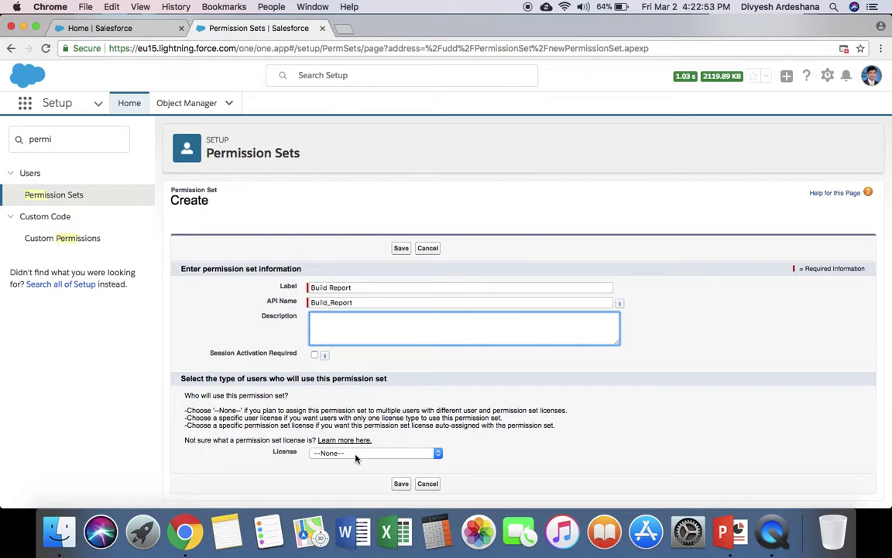
left_click(401, 484)
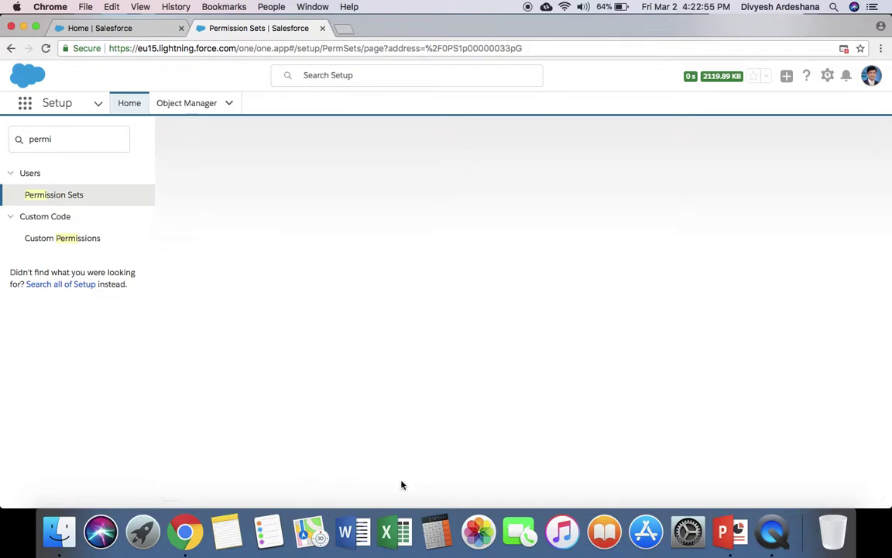
Step: Put the Build Report permission set's System Permissions into edit mode
scroll(450, 283, "down", 3)
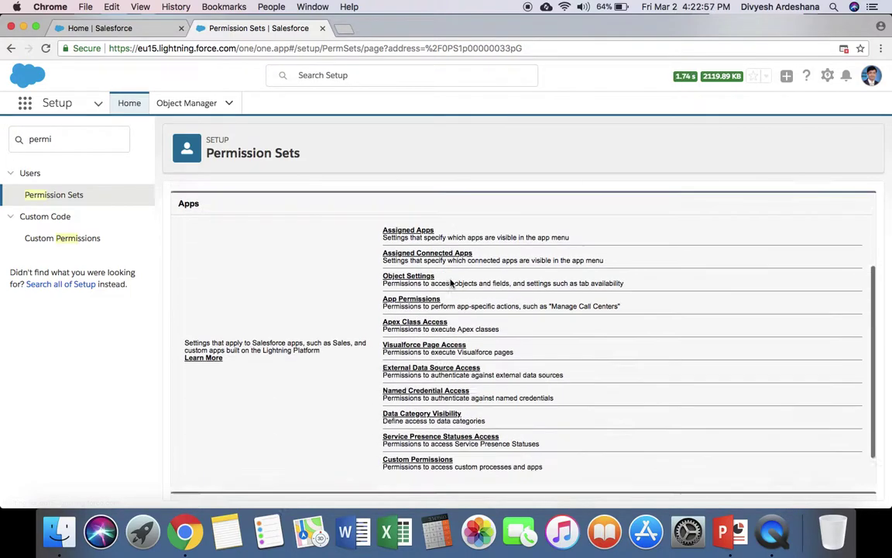
scroll(451, 283, "down", 2)
left_click(423, 468)
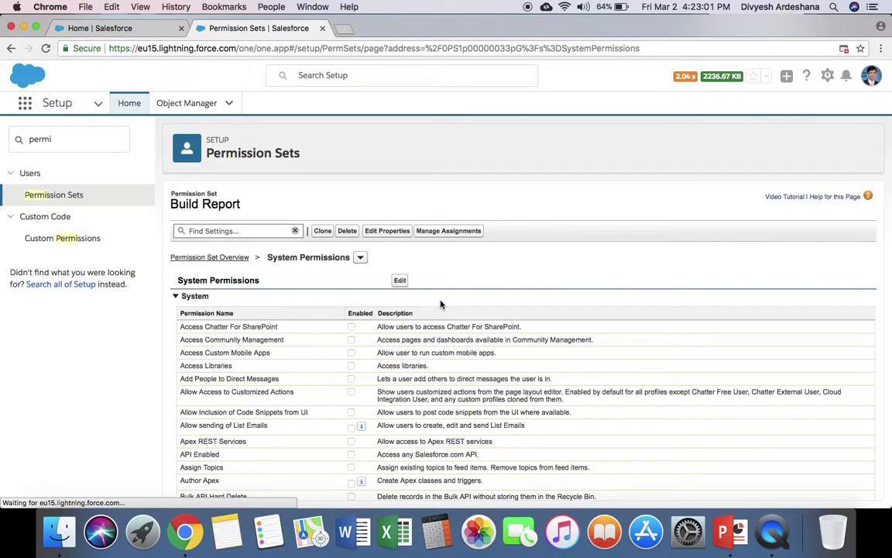
left_click(402, 282)
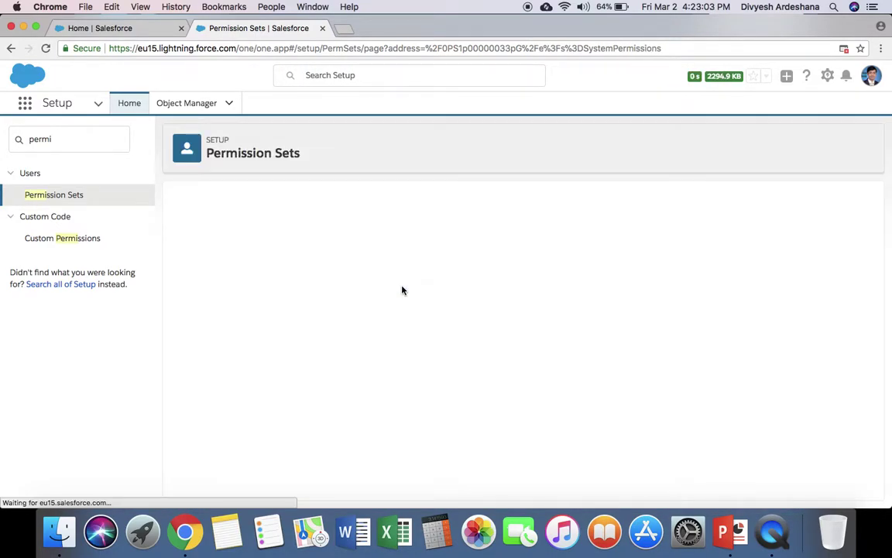
Step: Tick Report Builder (Lightning Experience), found by searching 'builder', and save the permissions
key("super+f")
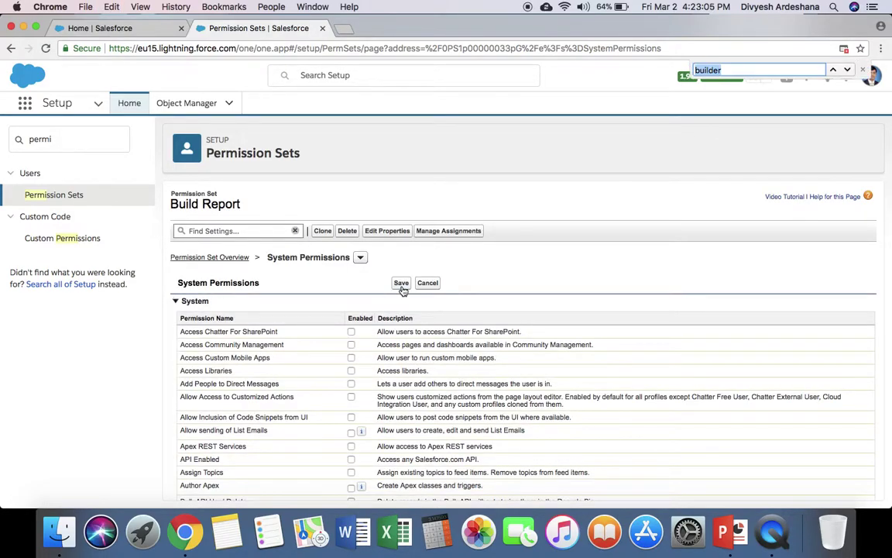
key("Return")
key("Return")
key("Return")
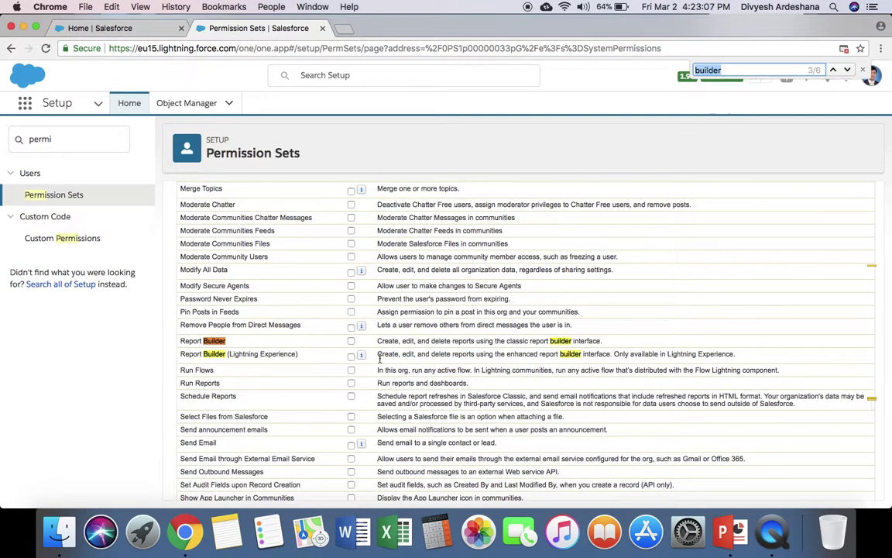
left_click(349, 359)
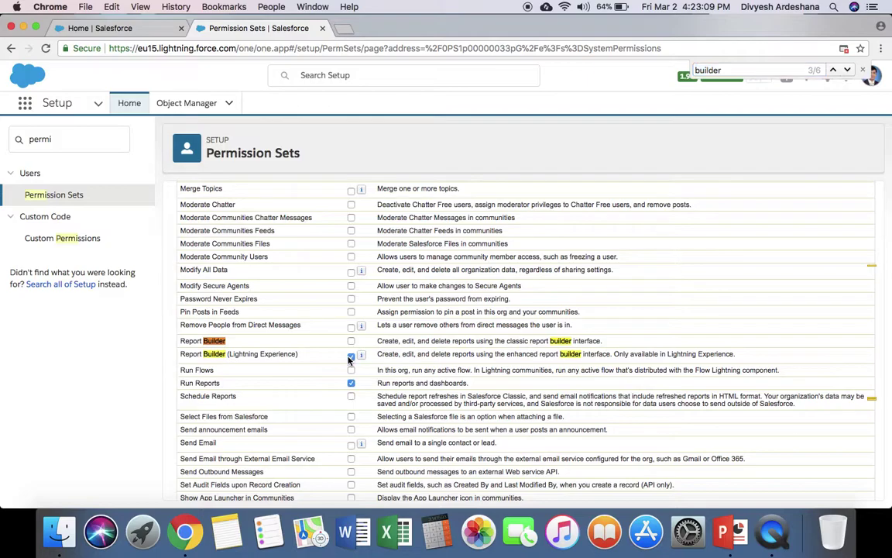
left_click_drag(179, 354, 311, 362)
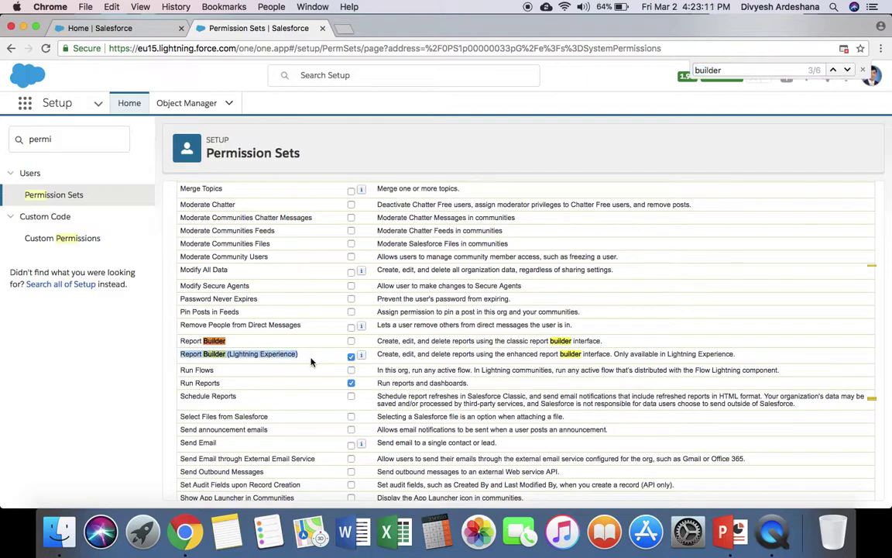
scroll(311, 360, "up", 10)
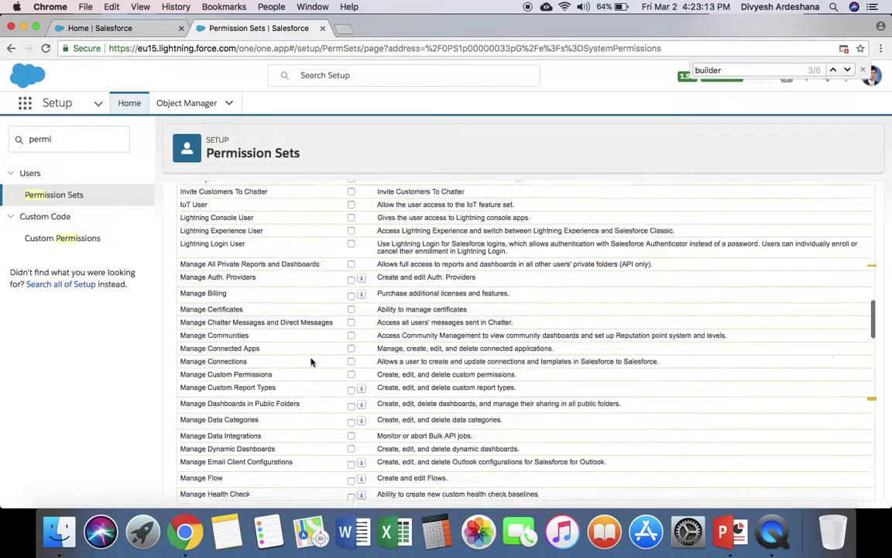
scroll(310, 360, "up", 10)
scroll(311, 360, "up", 10)
left_click(404, 284)
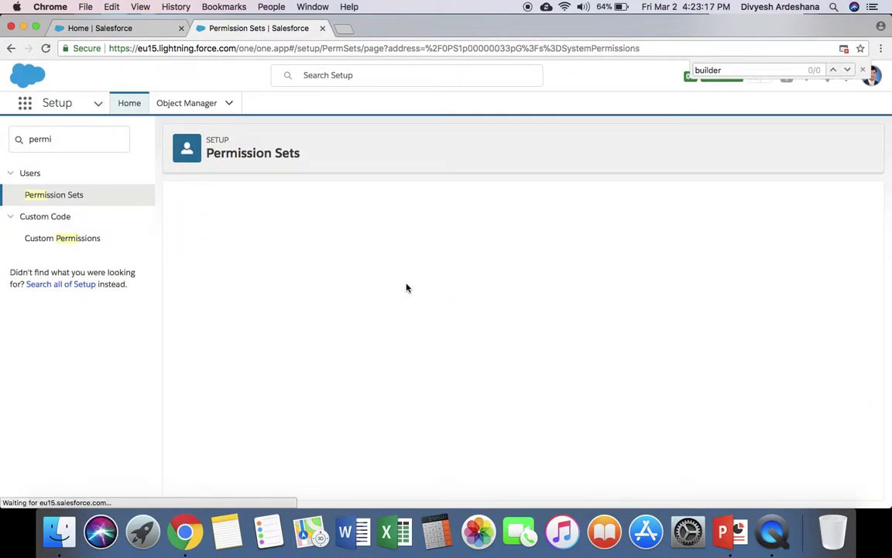
scroll(411, 271, "up", 5)
scroll(415, 259, "up", 5)
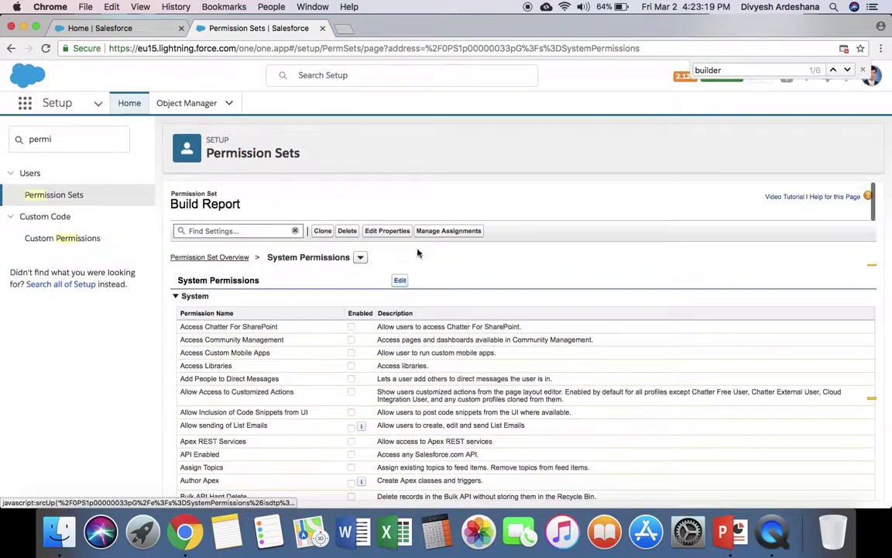
Step: Assign the Build Report permission set to the CEO system administrator user
left_click(439, 231)
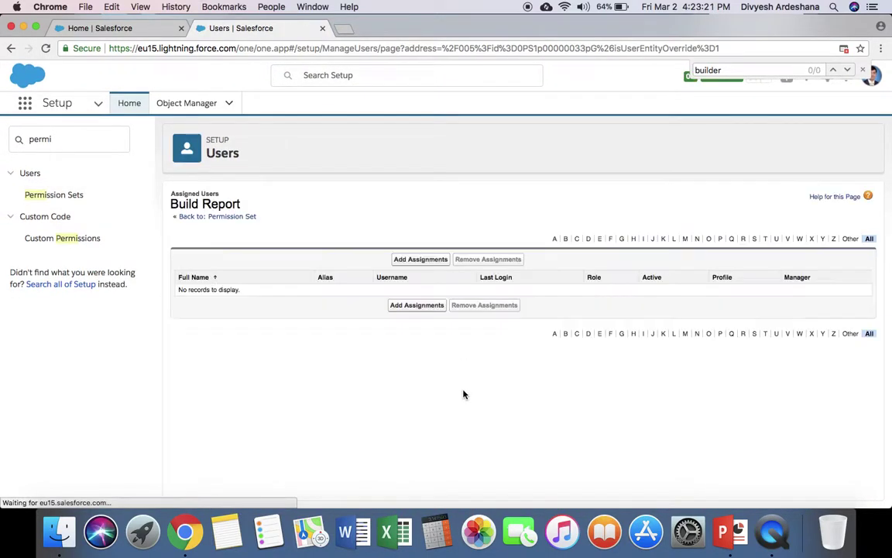
left_click(409, 259)
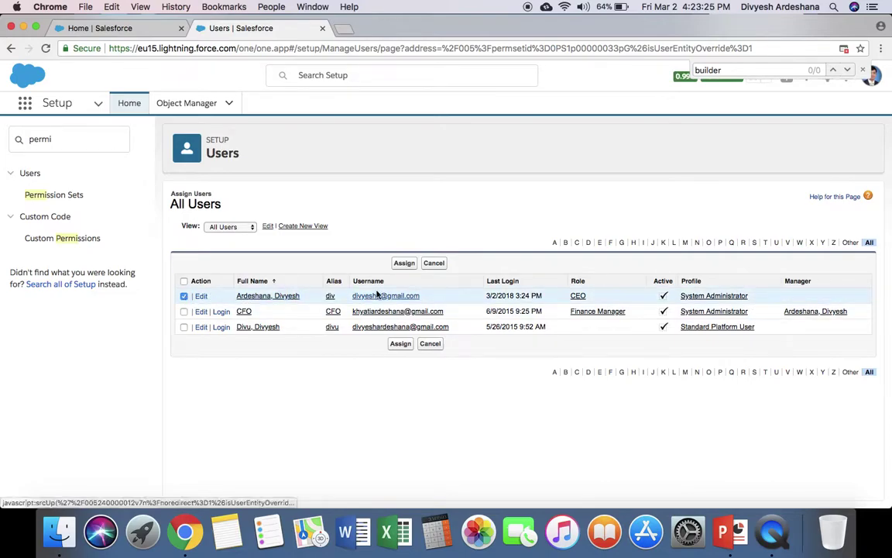
left_click(403, 262)
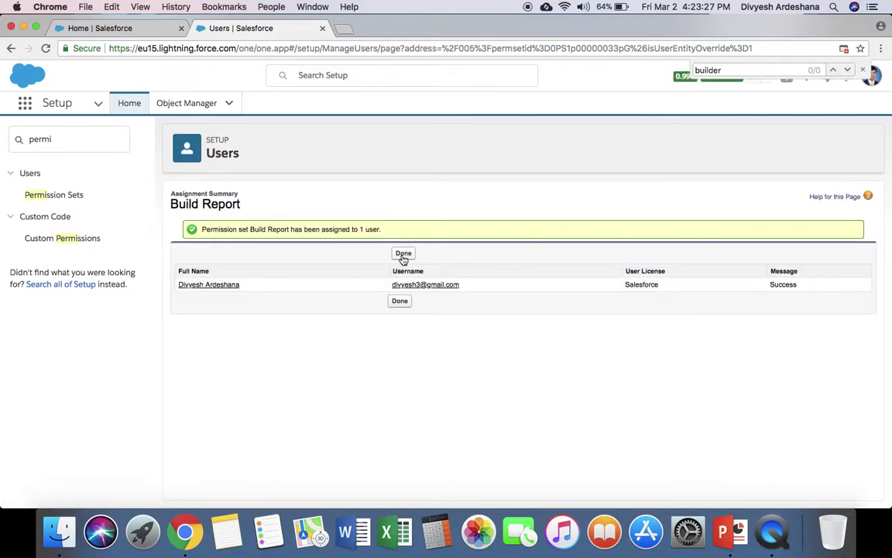
left_click(404, 255)
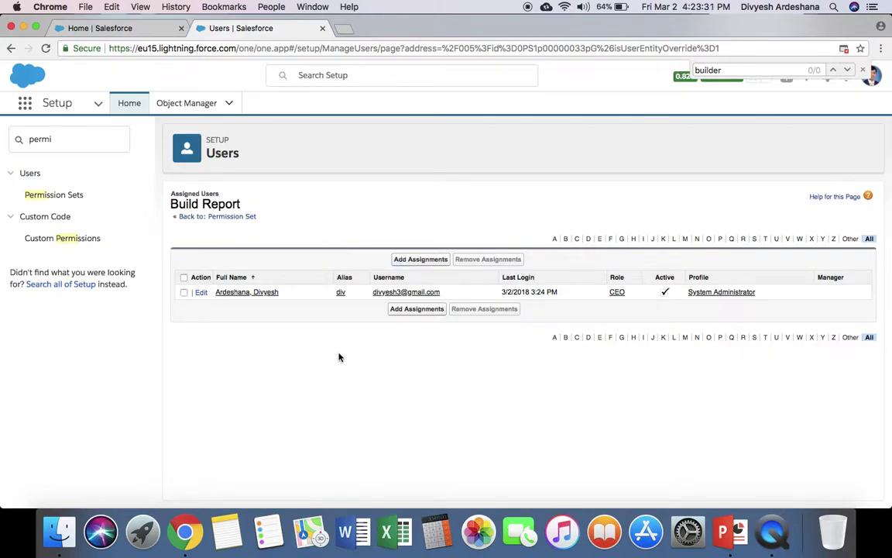
Step: Return to the Lightning home page, reload it, and go to Reports
key("ctrl+shift+Tab")
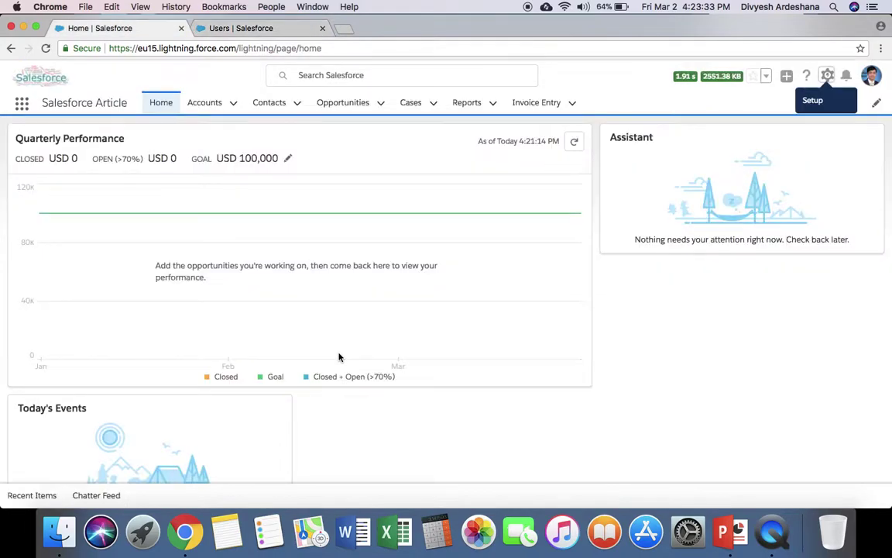
left_click(166, 111)
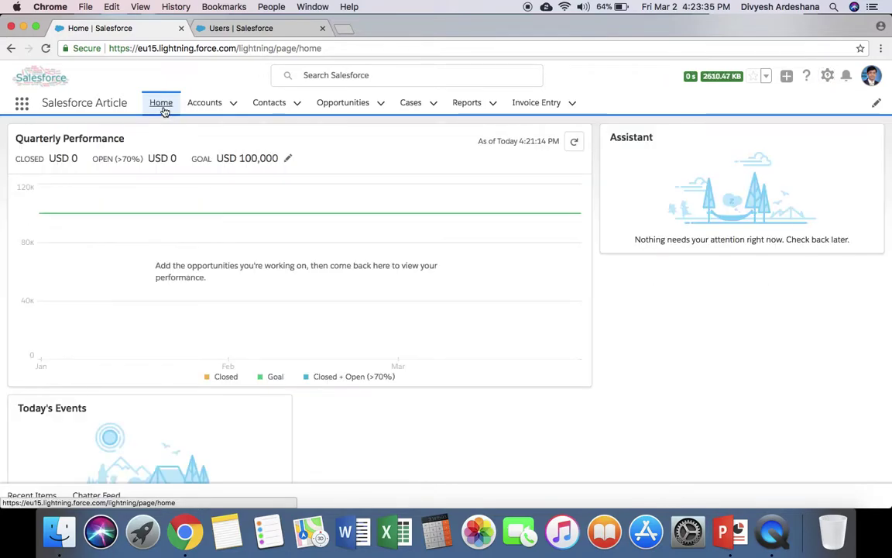
left_click(467, 103)
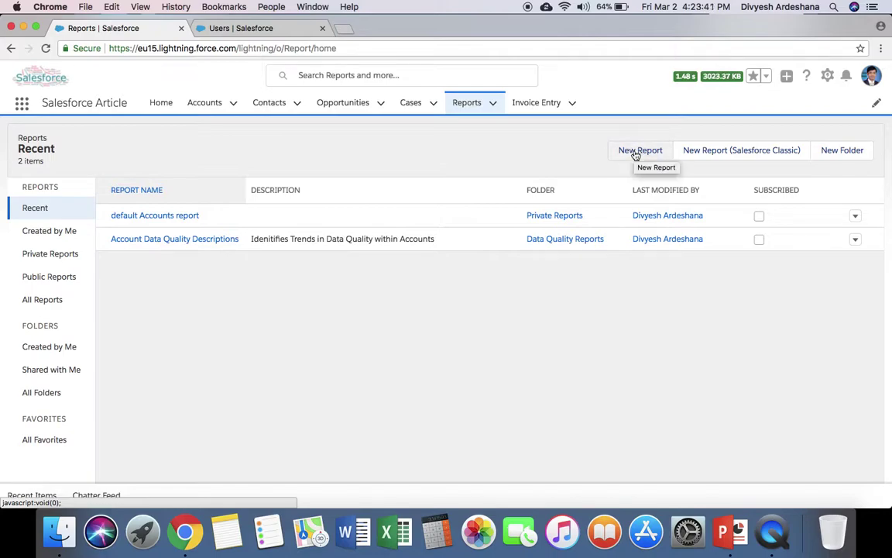
Step: Create a new report using the Accounts report type
left_click(636, 152)
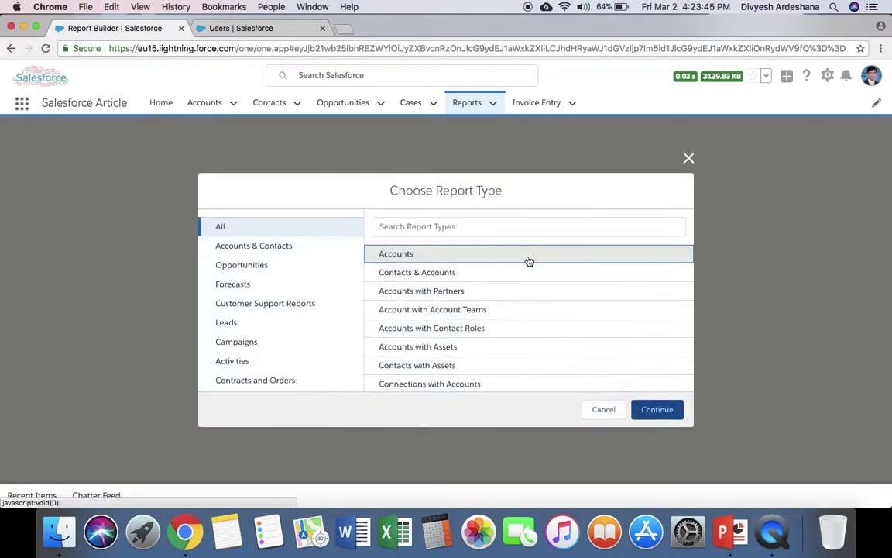
double_click(419, 254)
left_click(658, 409)
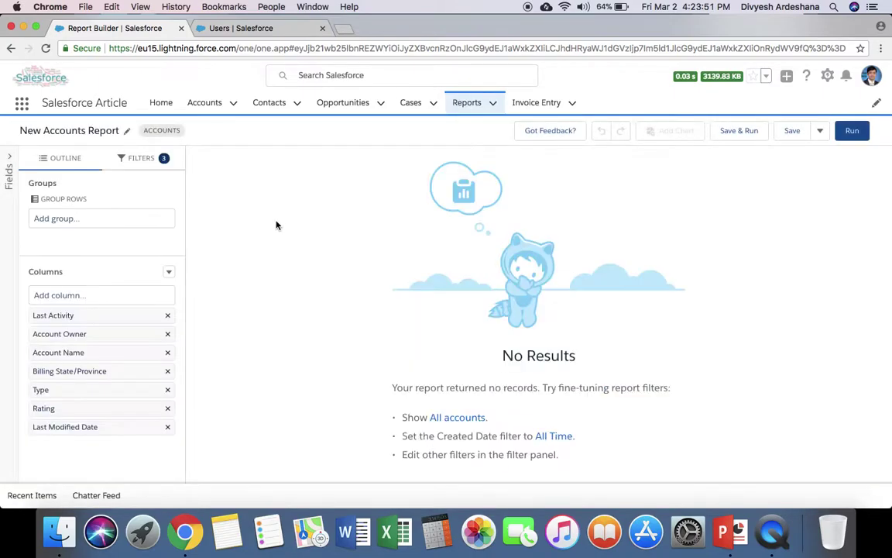
Step: Set the report filters to Show Me: All accounts and Created Date: All Time
left_click(133, 160)
left_click(106, 238)
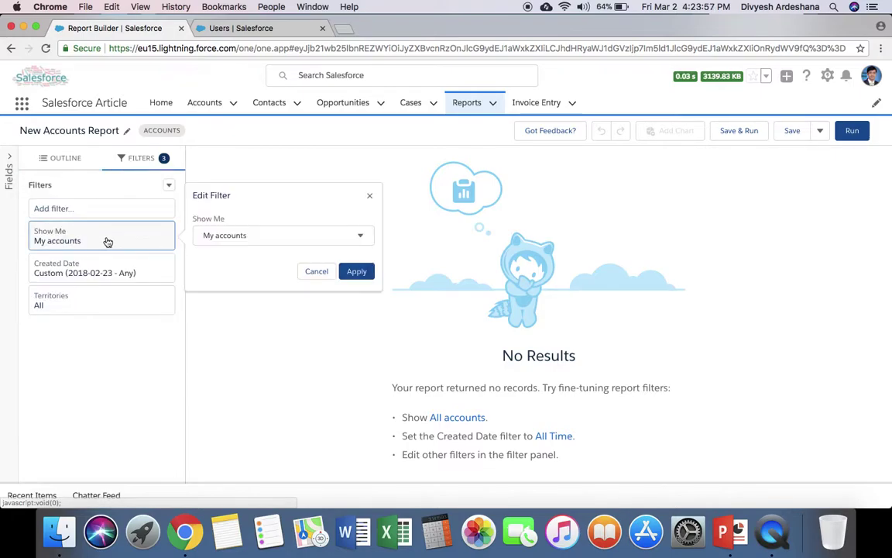
left_click(247, 241)
left_click(235, 387)
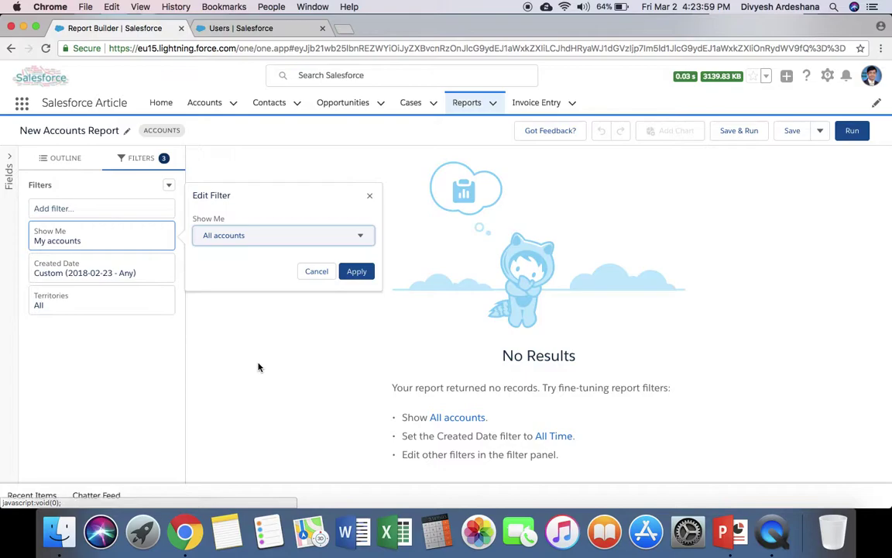
left_click(355, 273)
left_click(108, 263)
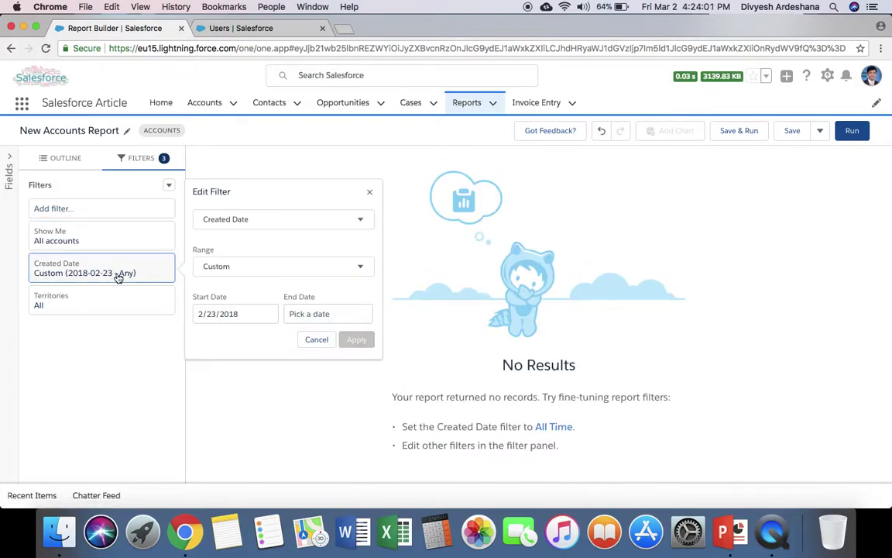
left_click(250, 269)
left_click(236, 293)
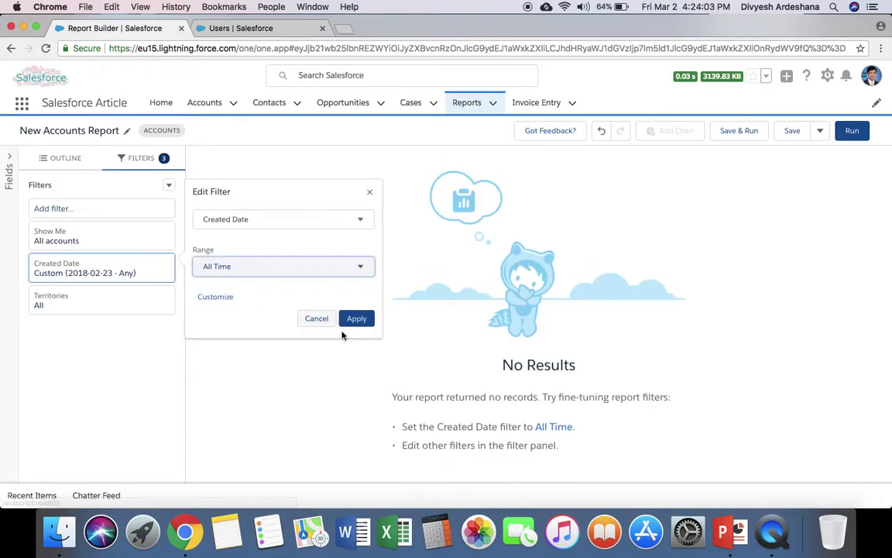
left_click(364, 318)
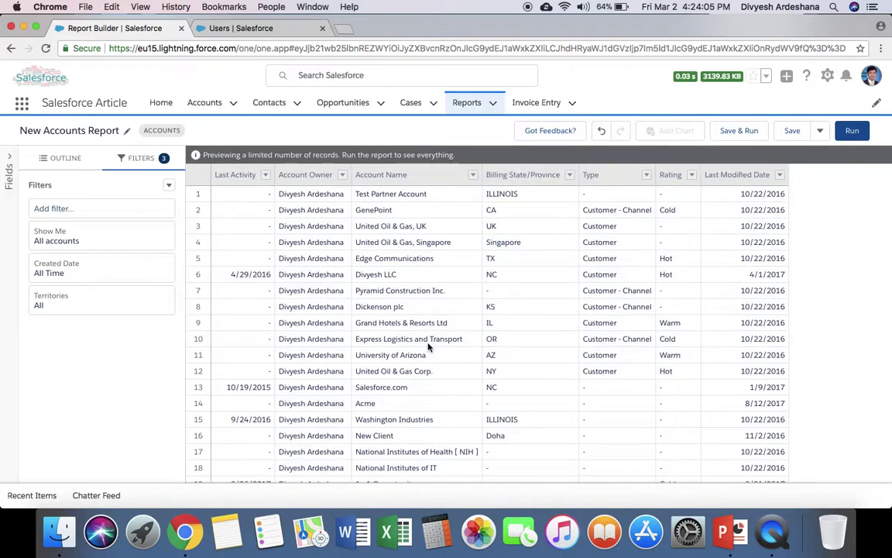
Step: Drag Billing City from the Account: Address fields into the table before Account Name
scroll(428, 344, "down", 3)
scroll(428, 347, "up", 3)
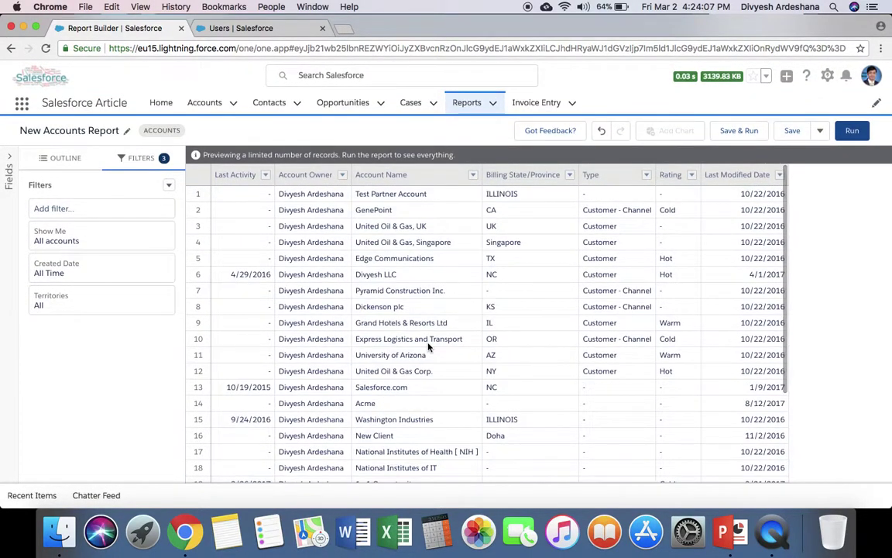
scroll(428, 347, "down", 1)
scroll(429, 347, "down", 2)
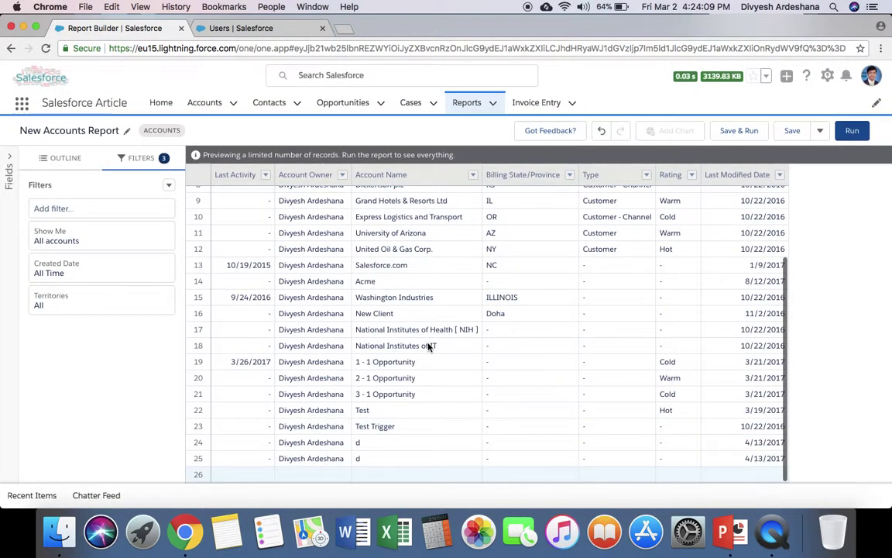
scroll(429, 348, "up", 3)
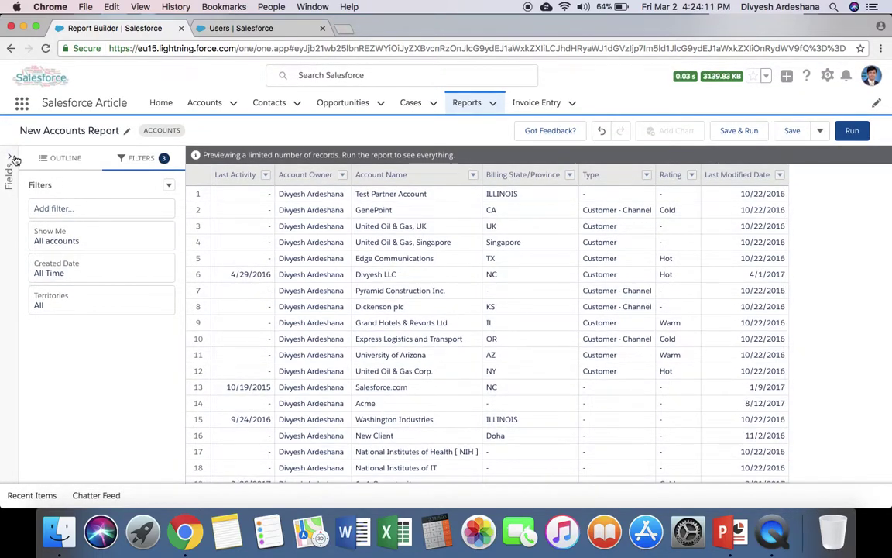
left_click(11, 158)
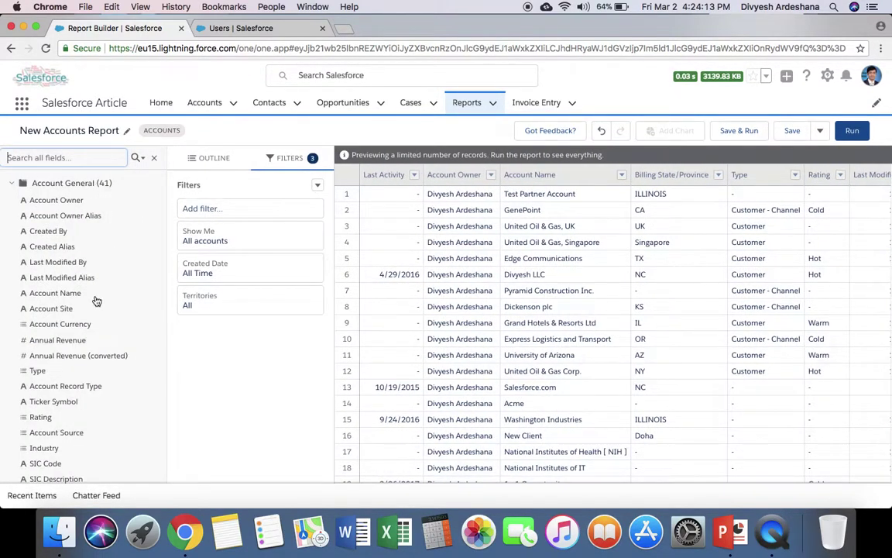
scroll(96, 300, "down", 1)
scroll(97, 300, "down", 5)
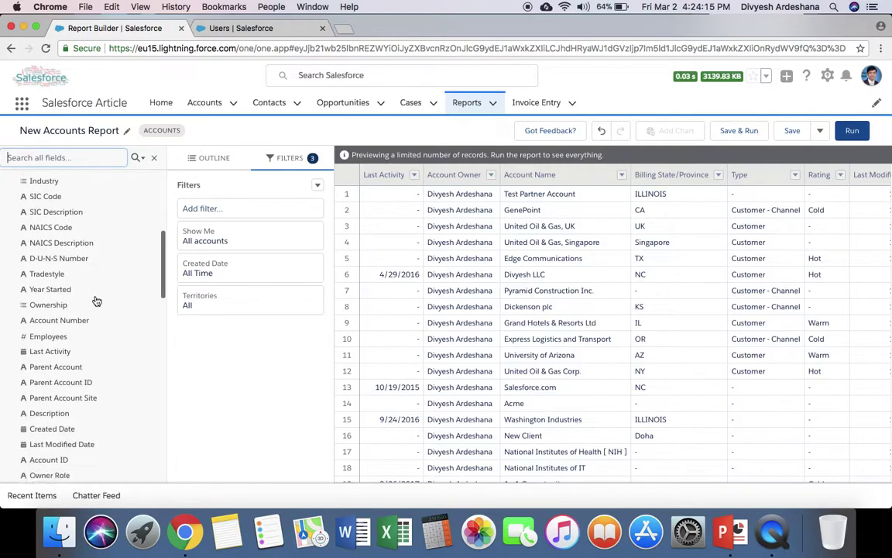
scroll(96, 299, "down", 2)
scroll(97, 300, "down", 5)
scroll(96, 300, "down", 1)
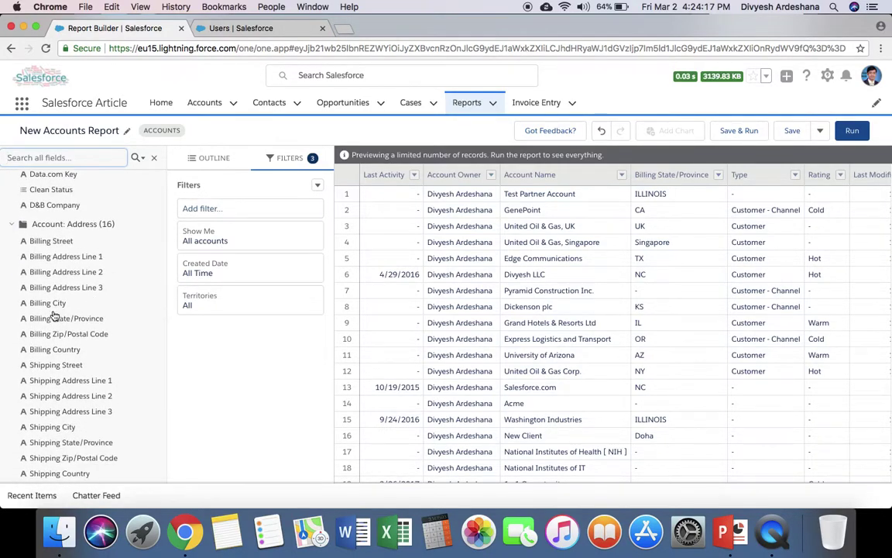
left_click_drag(54, 311, 273, 318)
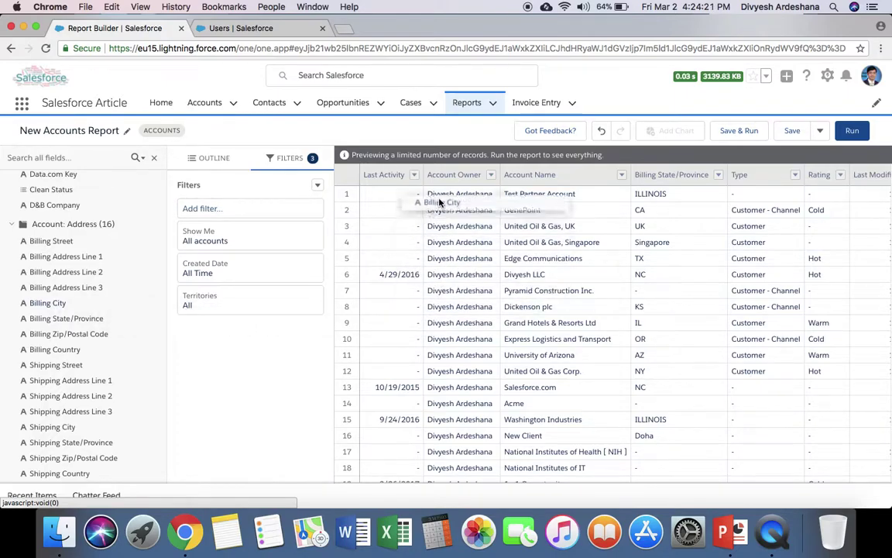
left_click_drag(273, 319, 467, 178)
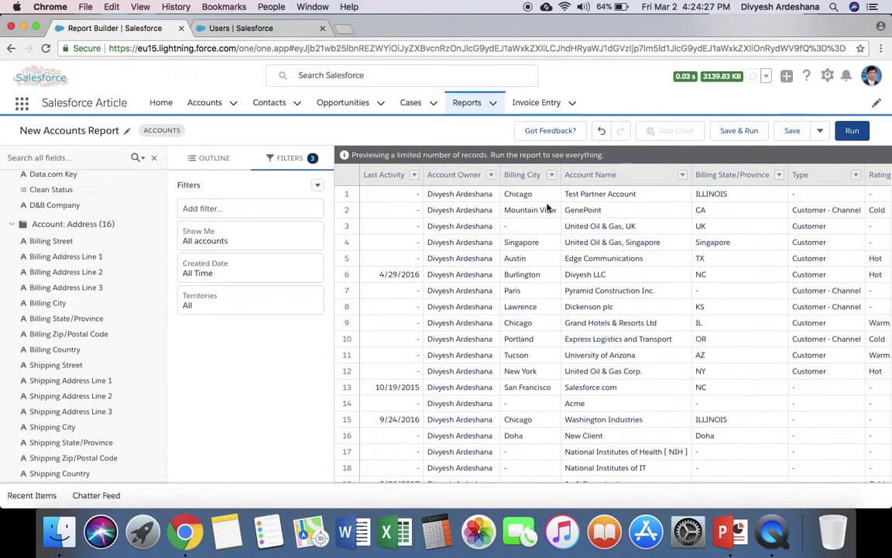
Step: Move Billing City left of Account Owner and sort rows ascending by Billing City
left_click(553, 176)
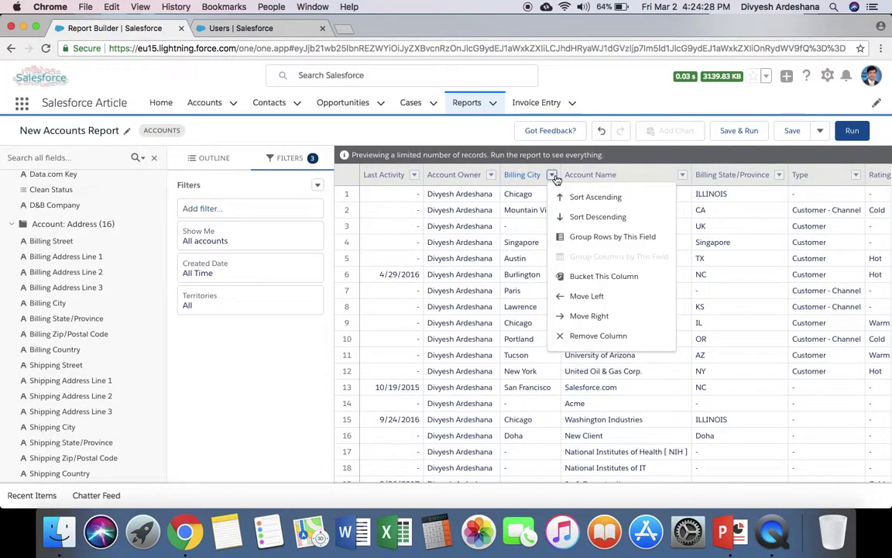
left_click(587, 219)
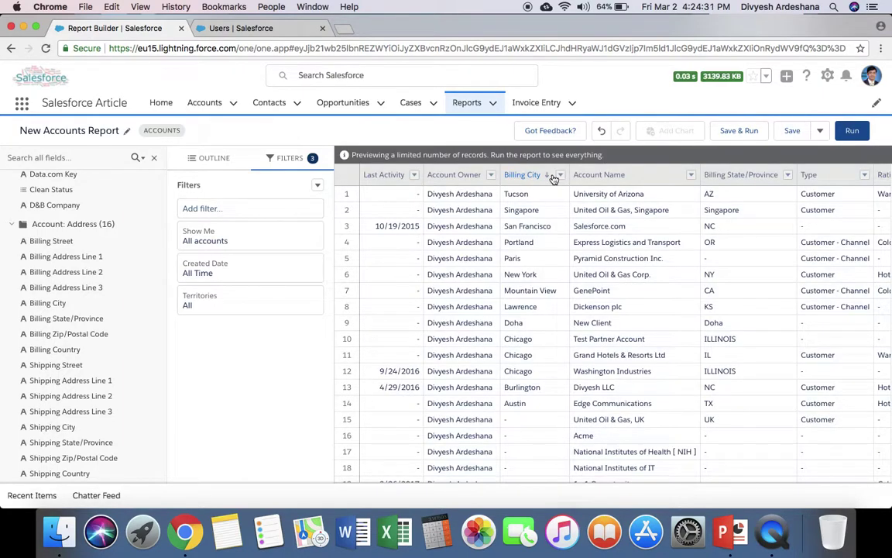
left_click(560, 175)
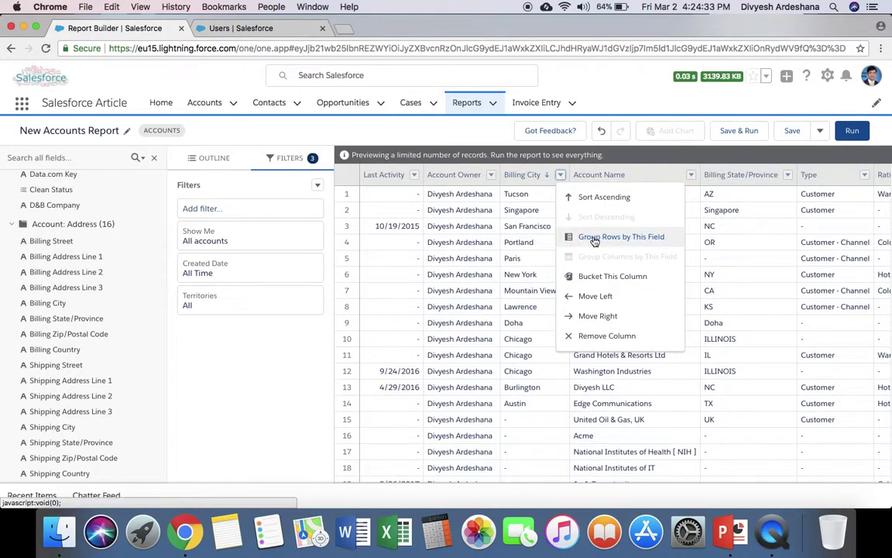
left_click(617, 301)
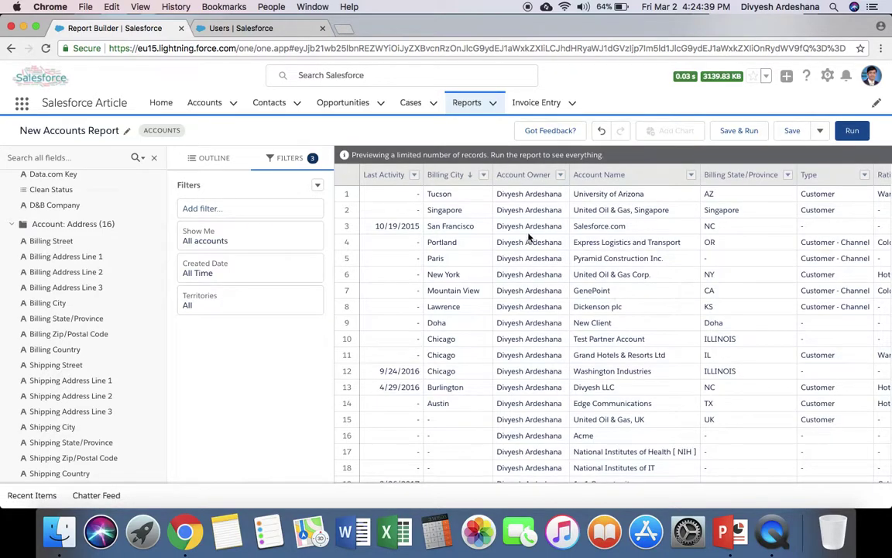
left_click(474, 176)
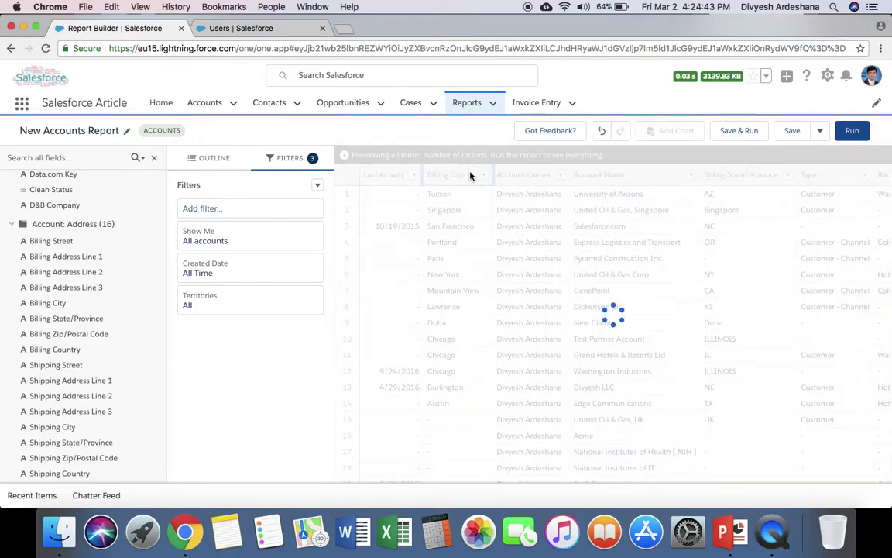
Step: Run the report, sort by Account Name, Billing State/Province, then Type, and bring up Save
left_click(856, 140)
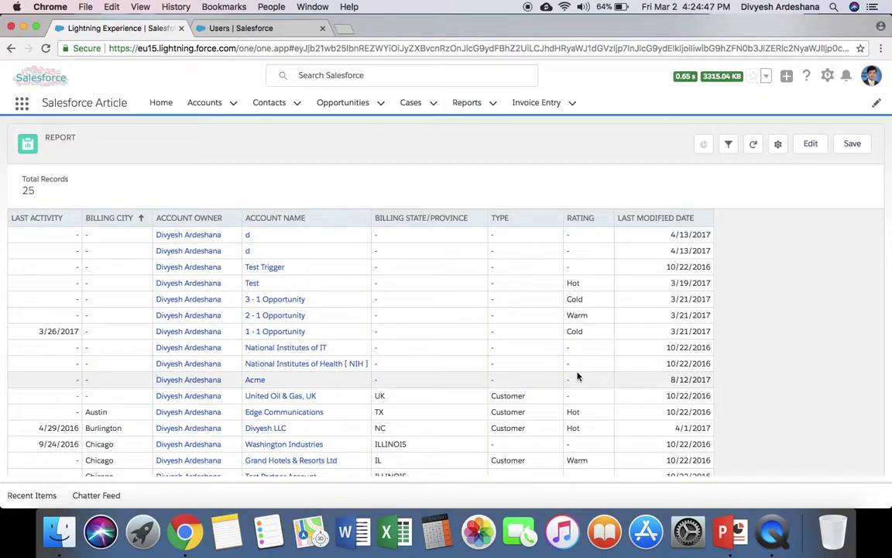
scroll(577, 376, "down", 5)
scroll(575, 373, "up", 5)
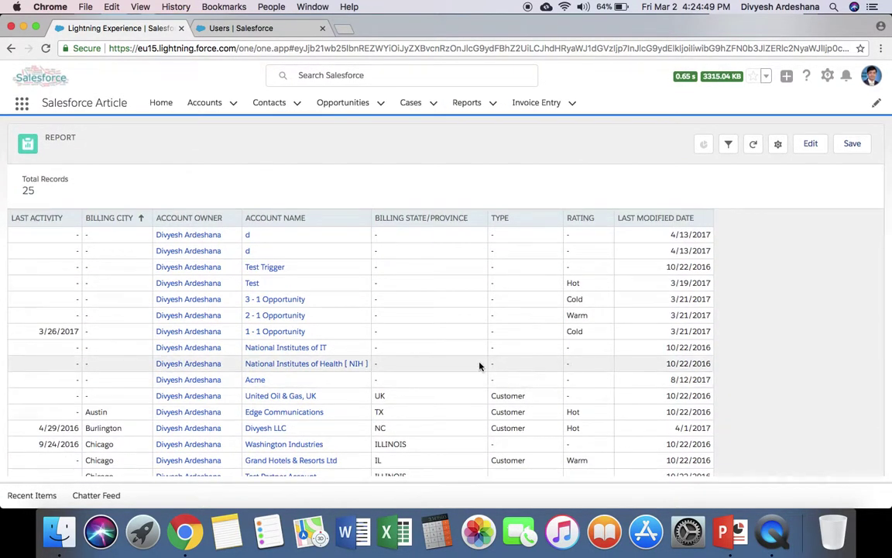
left_click(275, 219)
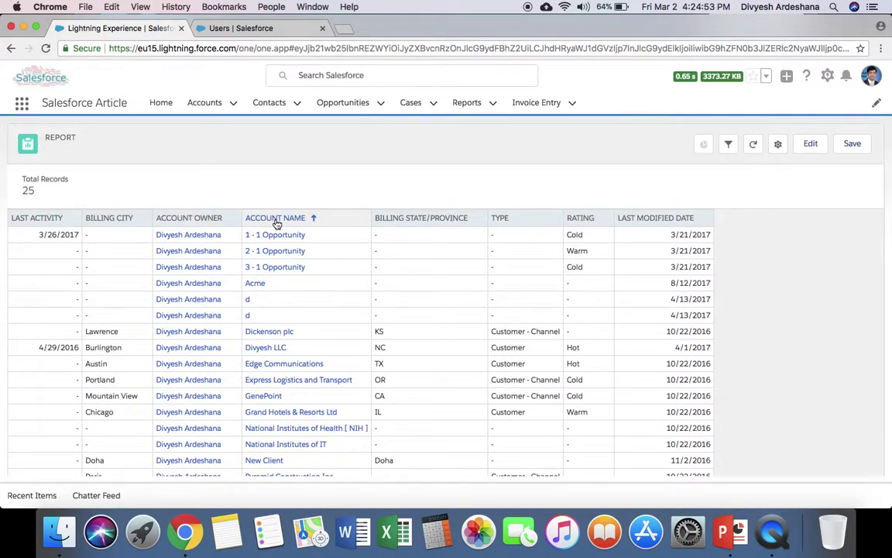
left_click(392, 221)
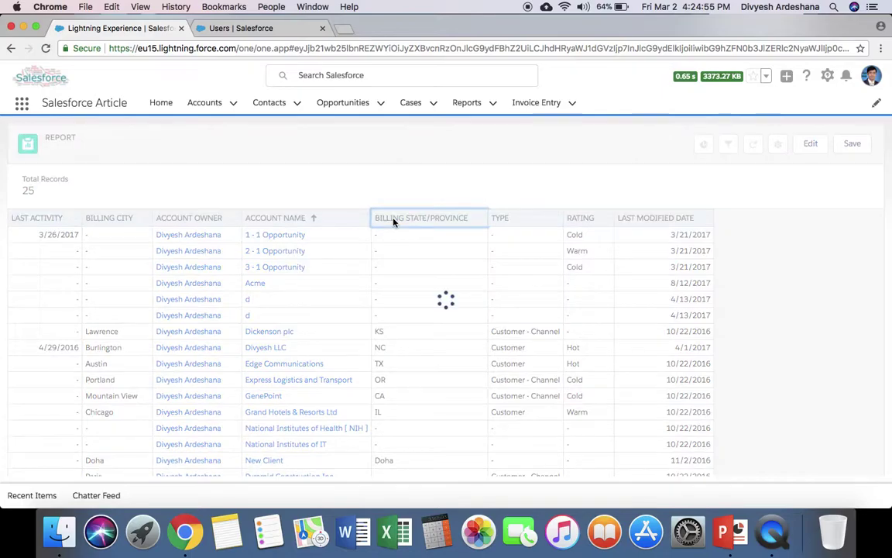
left_click(500, 221)
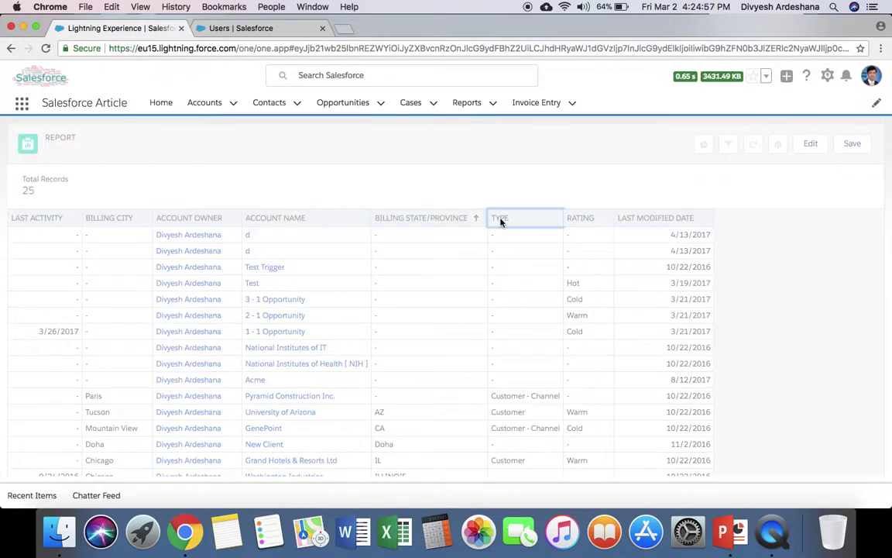
left_click(852, 145)
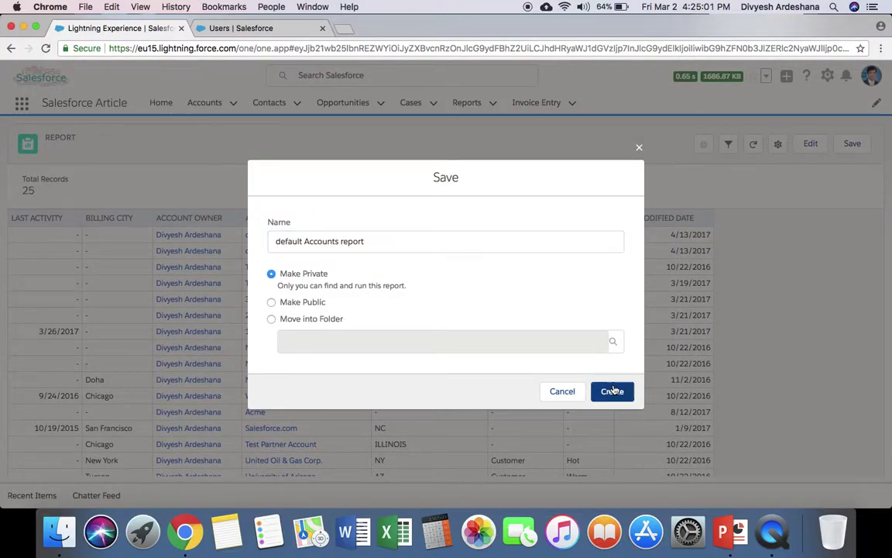
Step: Confirm the Save dialog with Make Private kept to create 'default Accounts report'
left_click(612, 391)
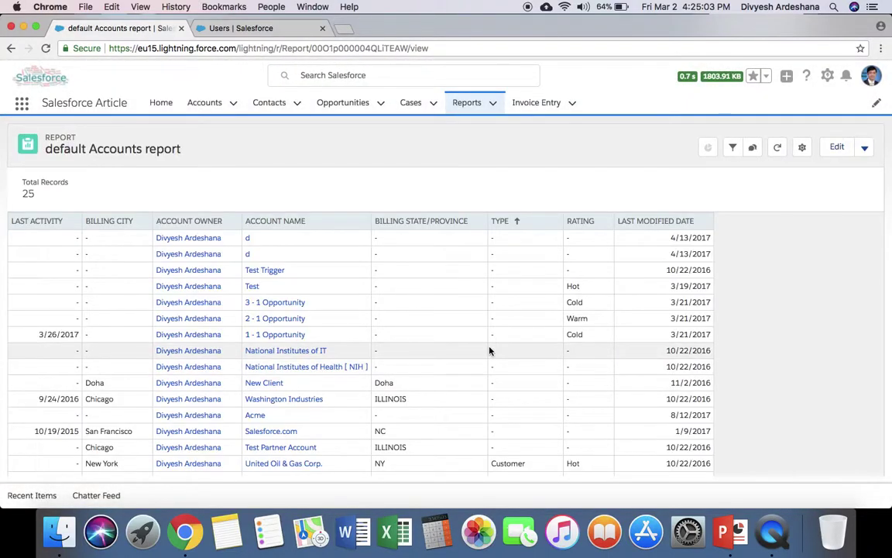